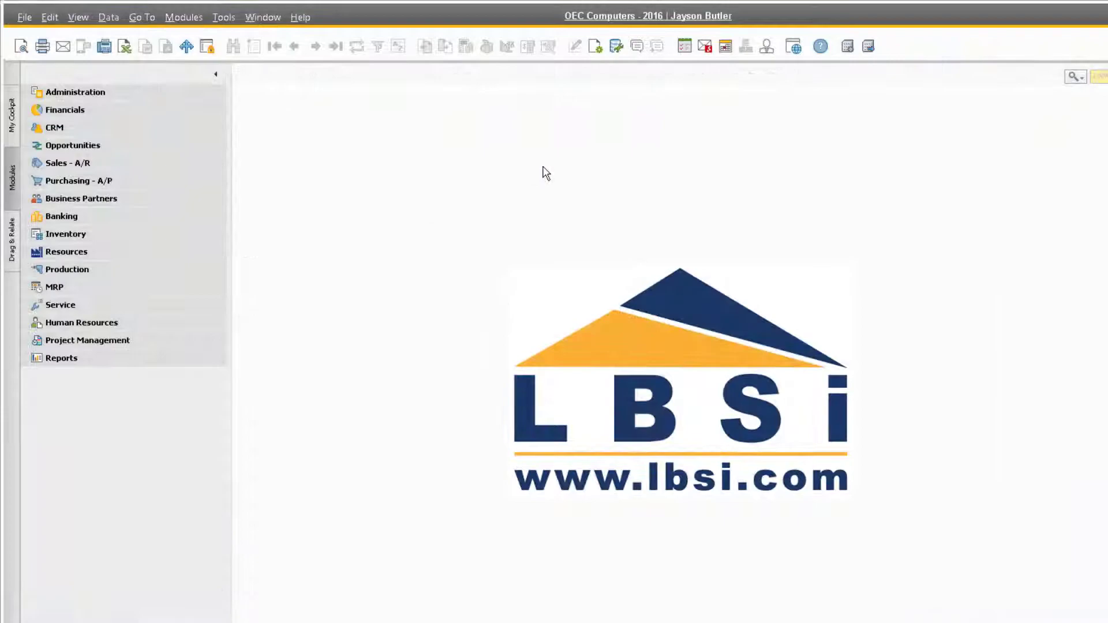
# Open the Price Lists window from Inventory > Price Lists.
pyautogui.click(159, 235)
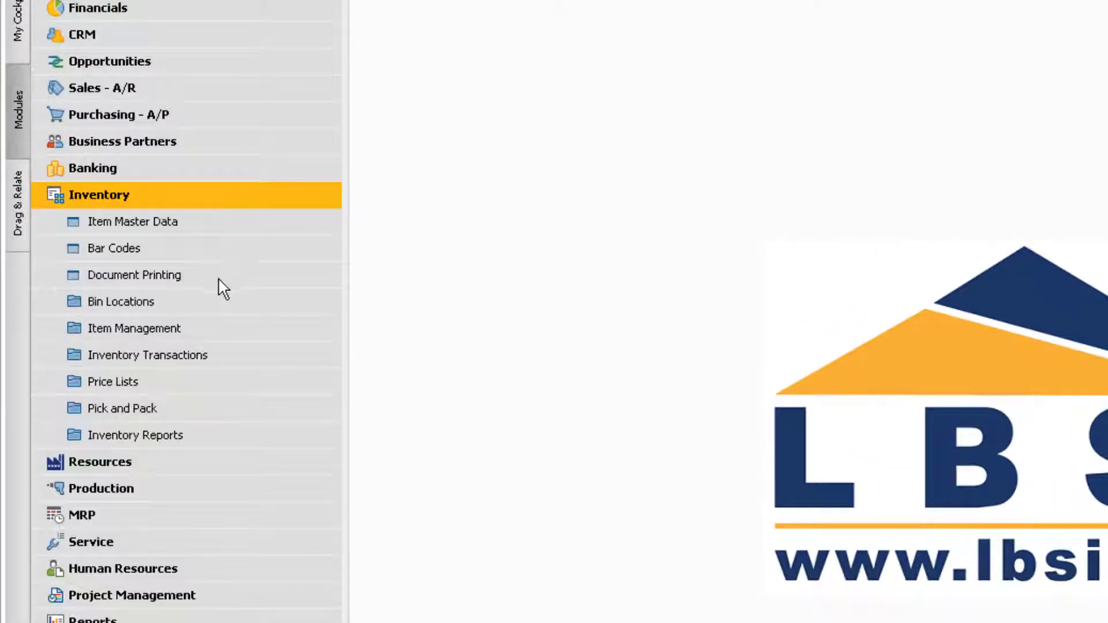
pyautogui.click(201, 384)
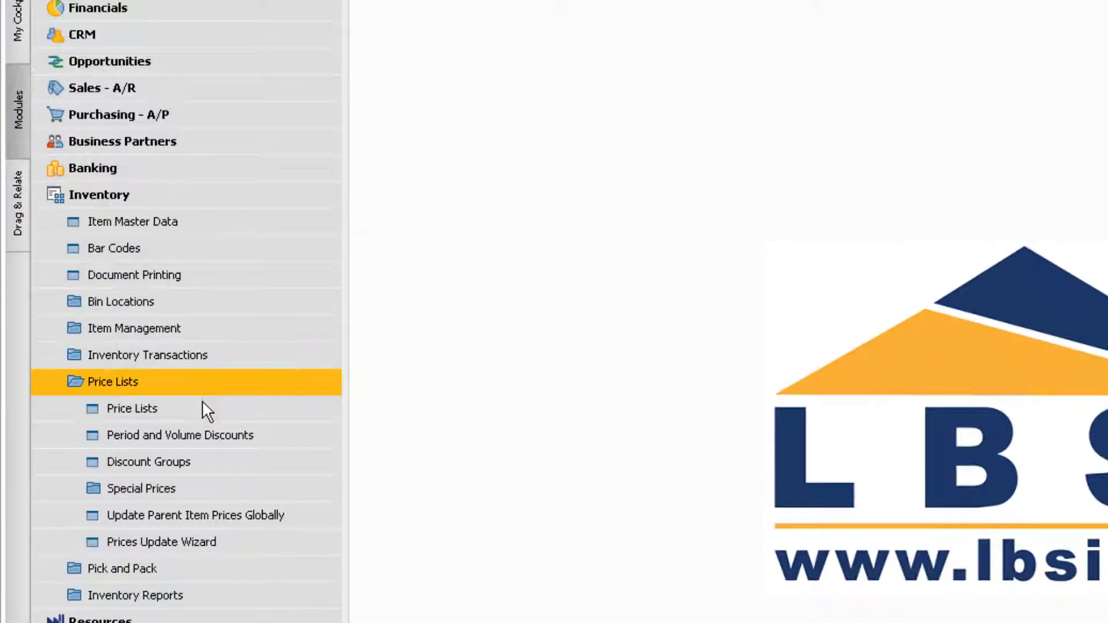
pyautogui.click(202, 410)
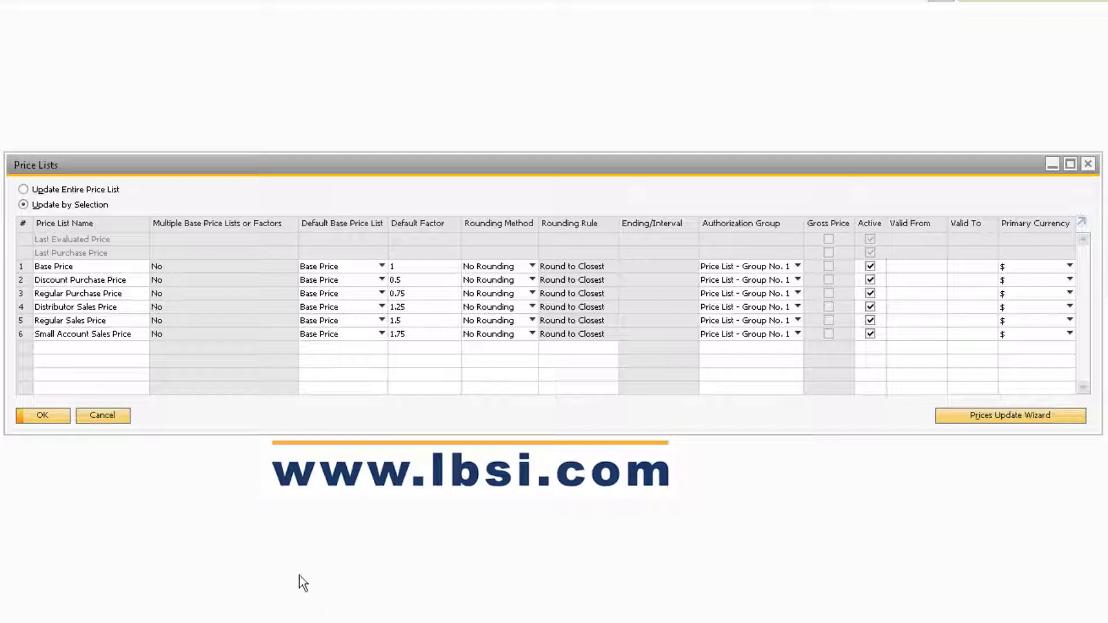
pyautogui.rightClick(27, 334)
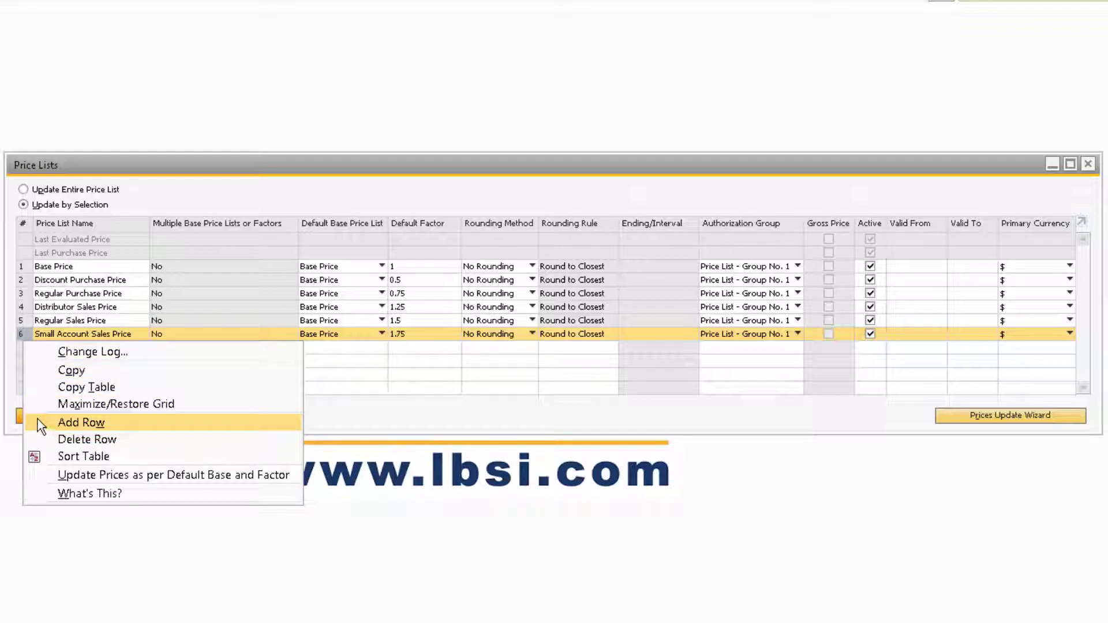
pyautogui.click(11, 387)
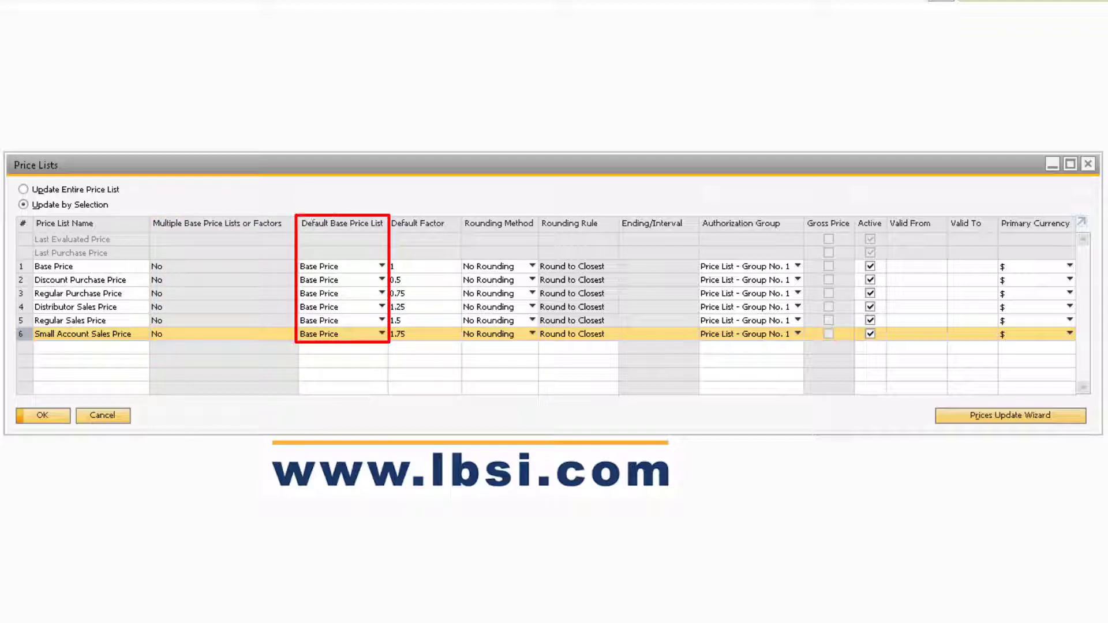
pyautogui.click(349, 333)
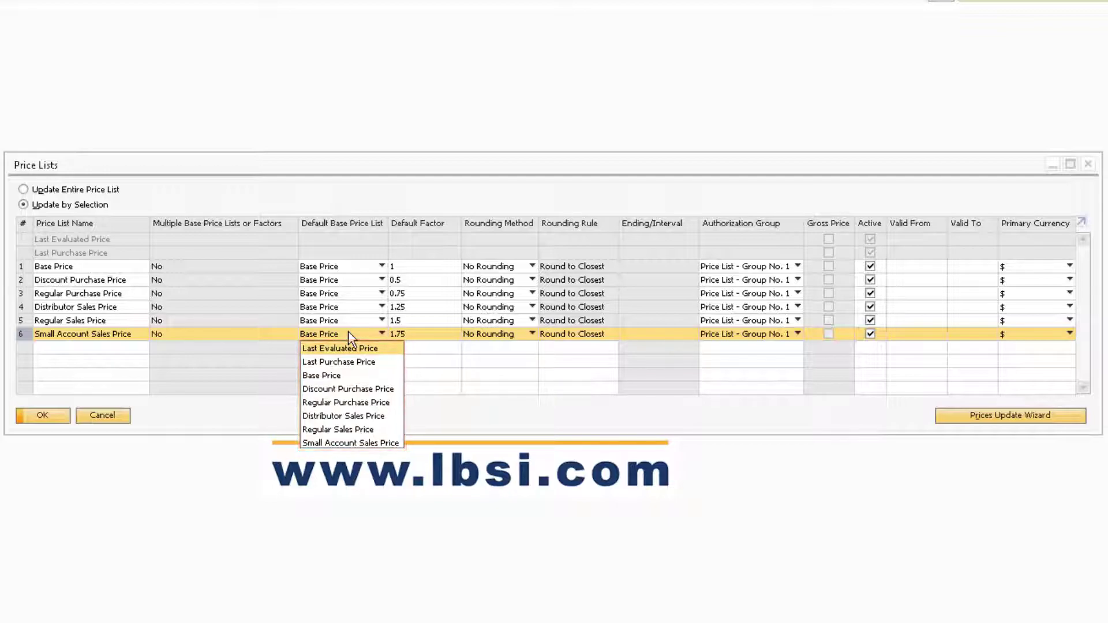
pyautogui.click(349, 333)
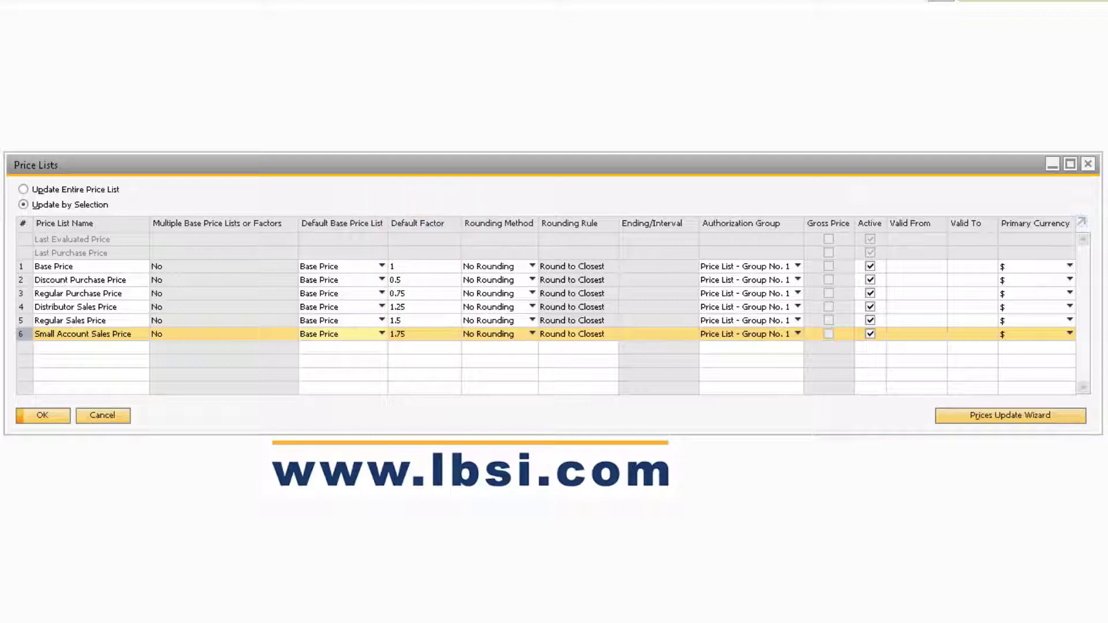
pyautogui.click(532, 334)
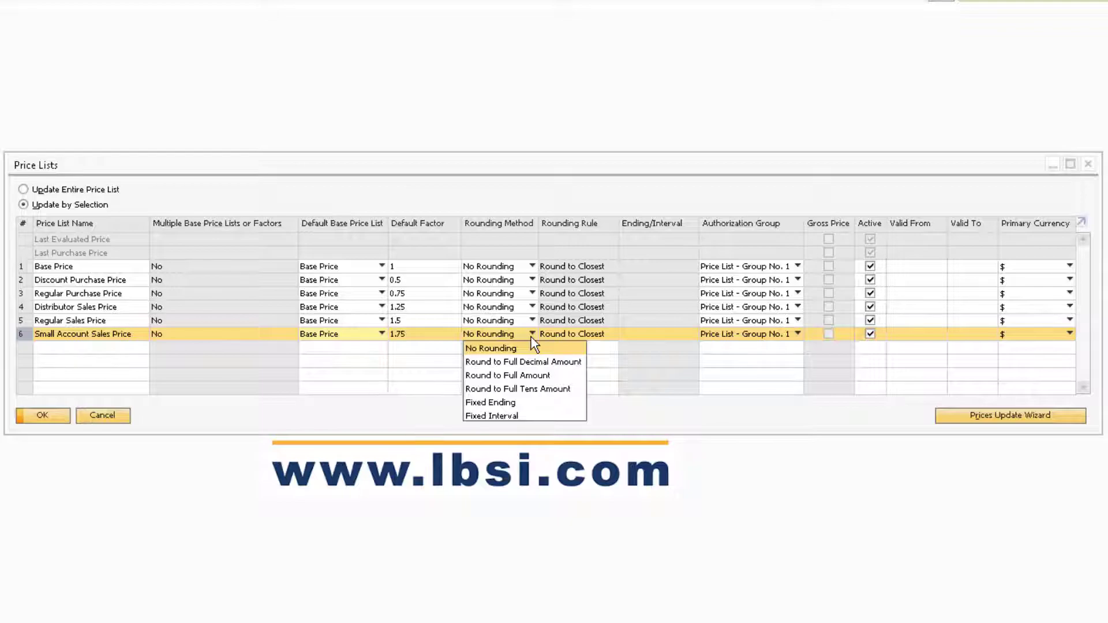
pyautogui.click(534, 347)
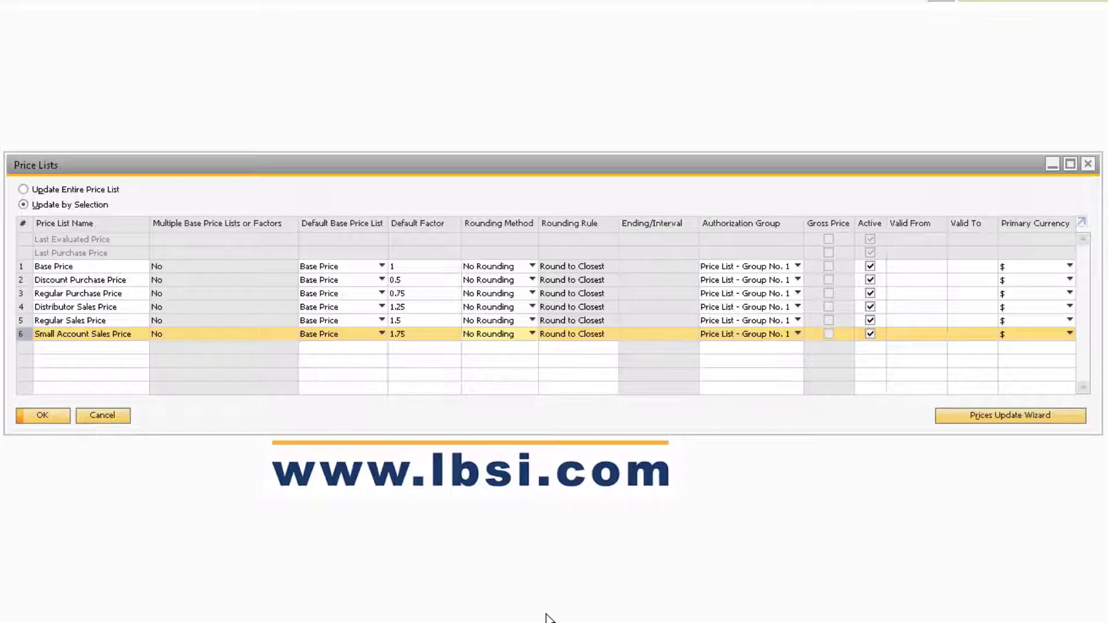
pyautogui.click(758, 340)
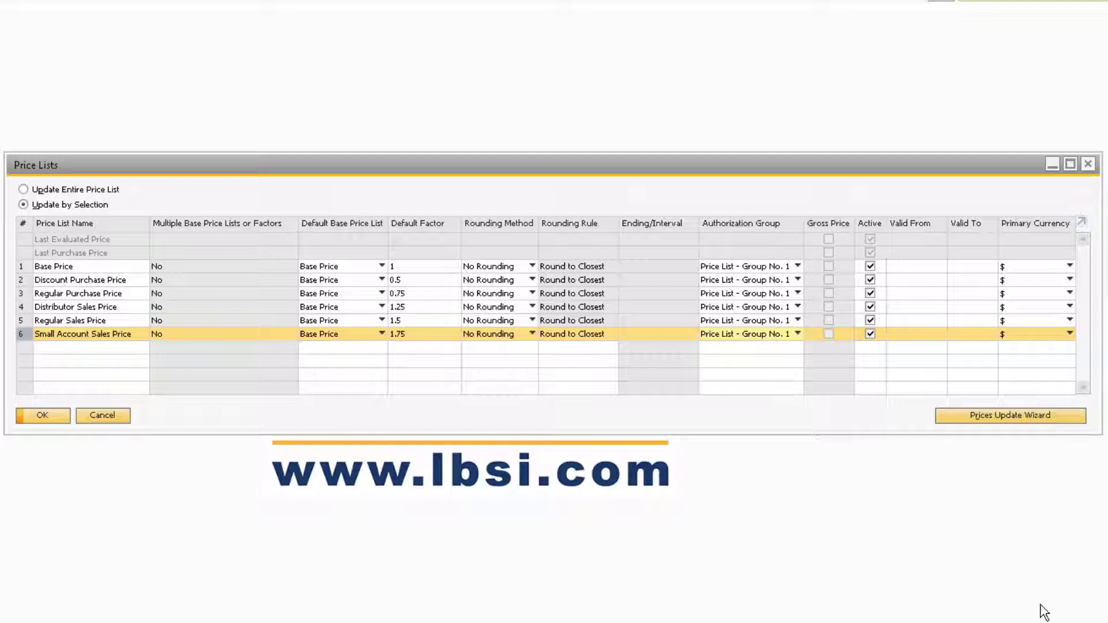
pyautogui.click(1003, 336)
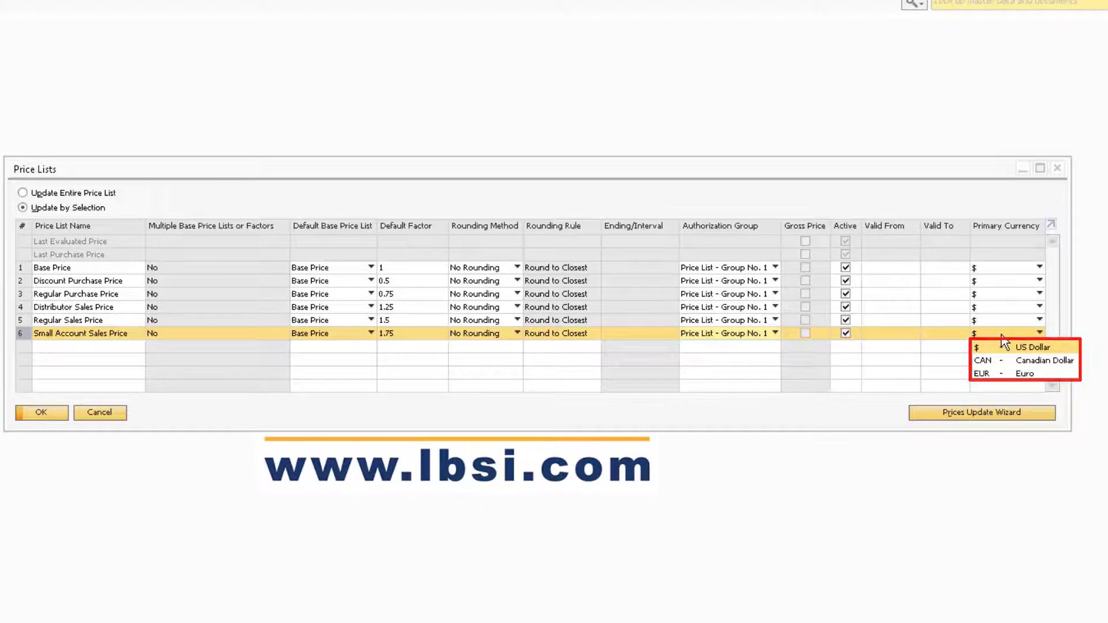
pyautogui.click(1003, 345)
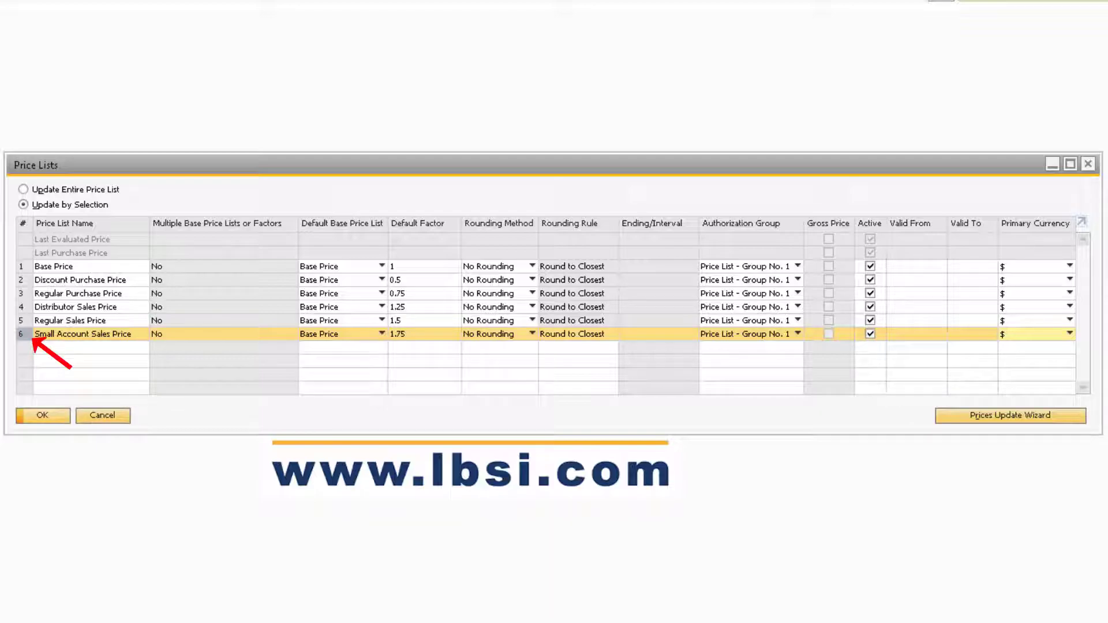
# Display the Small Account Sales Price item prices for items A00001 to A00006.
pyautogui.doubleClick(21, 334)
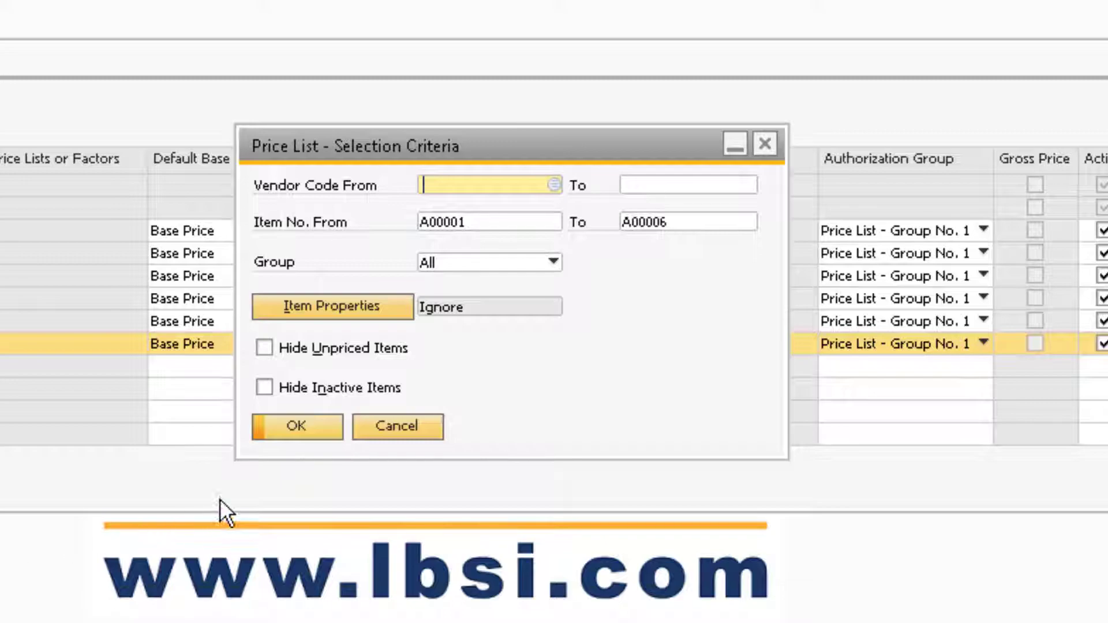
pyautogui.click(334, 428)
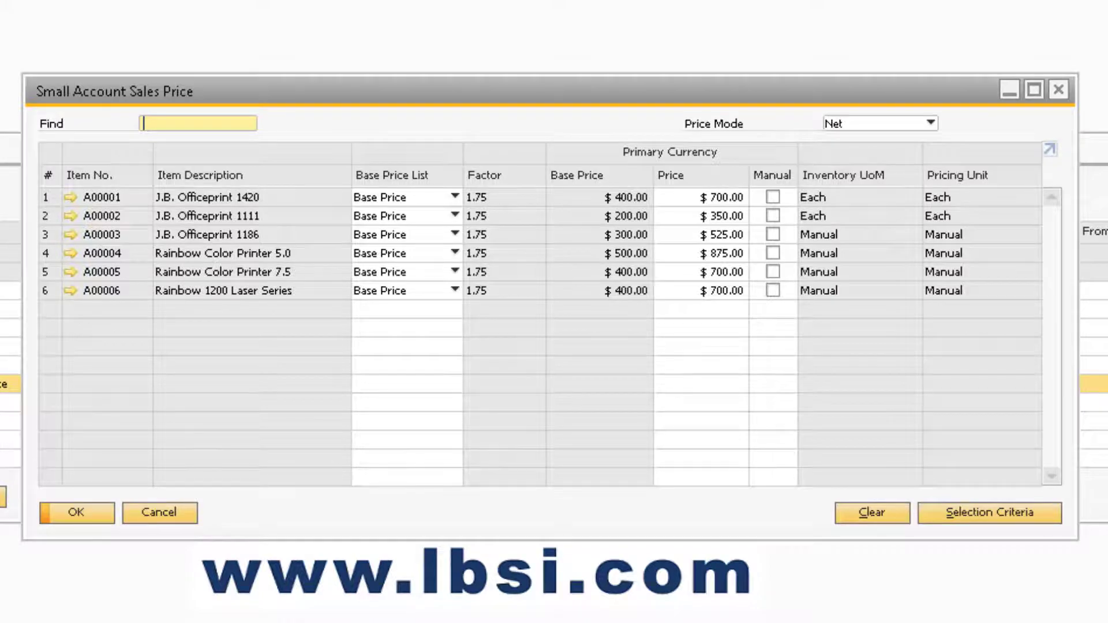
# Review the Gross/Net price mode choices and keep Base Price as the base price list.
pyautogui.click(898, 126)
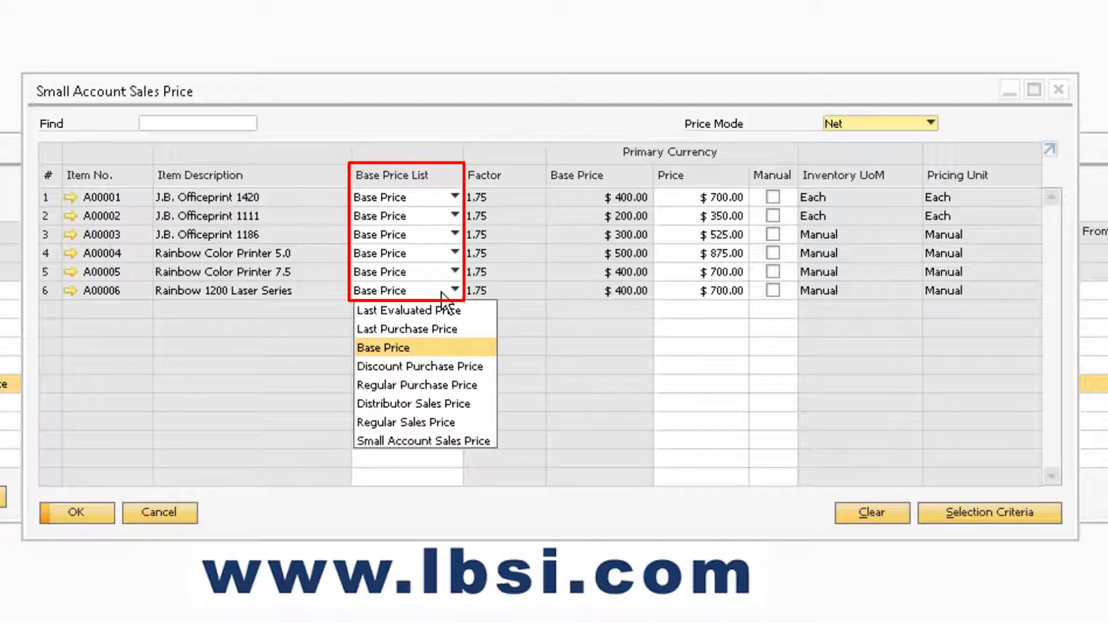
pyautogui.click(436, 343)
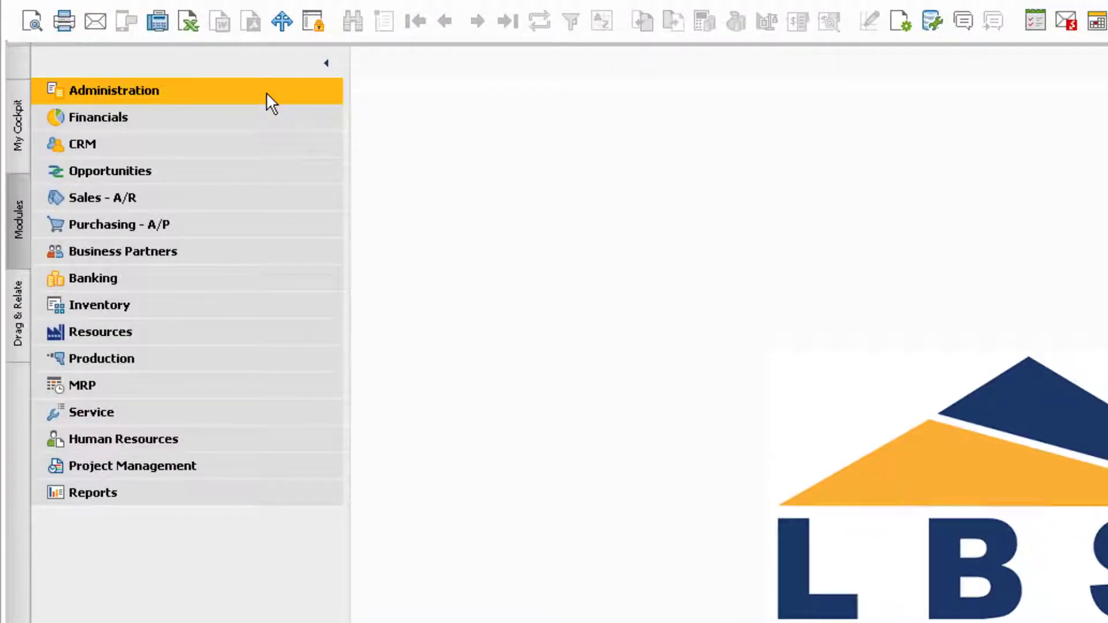
# Open Import from Excel under Administration > Data Import/Export > Data Import.
pyautogui.click(266, 92)
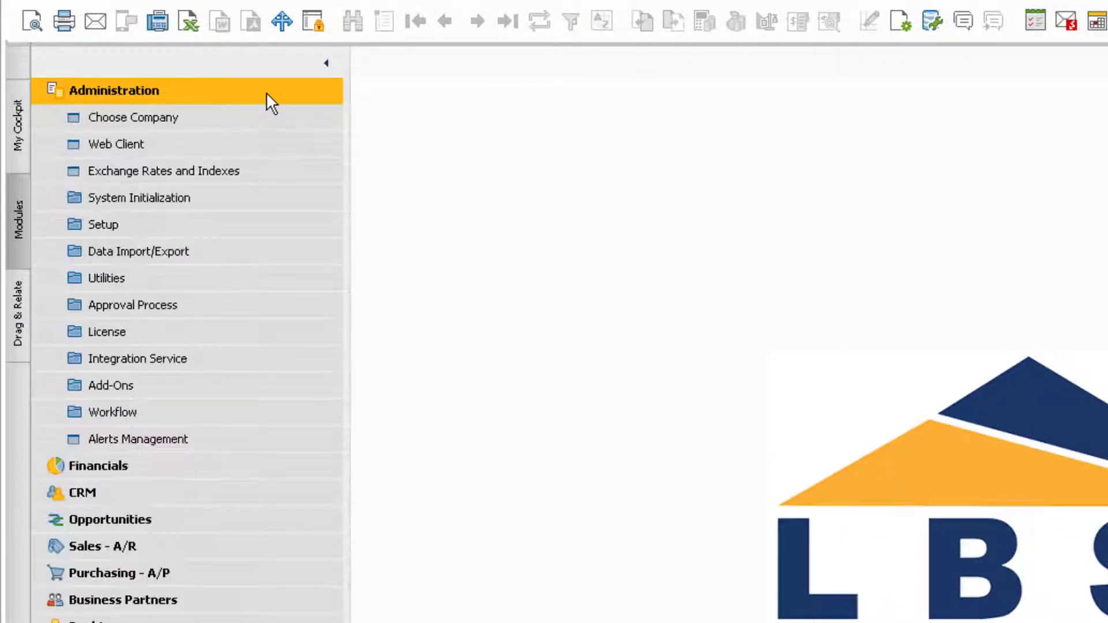
pyautogui.click(248, 251)
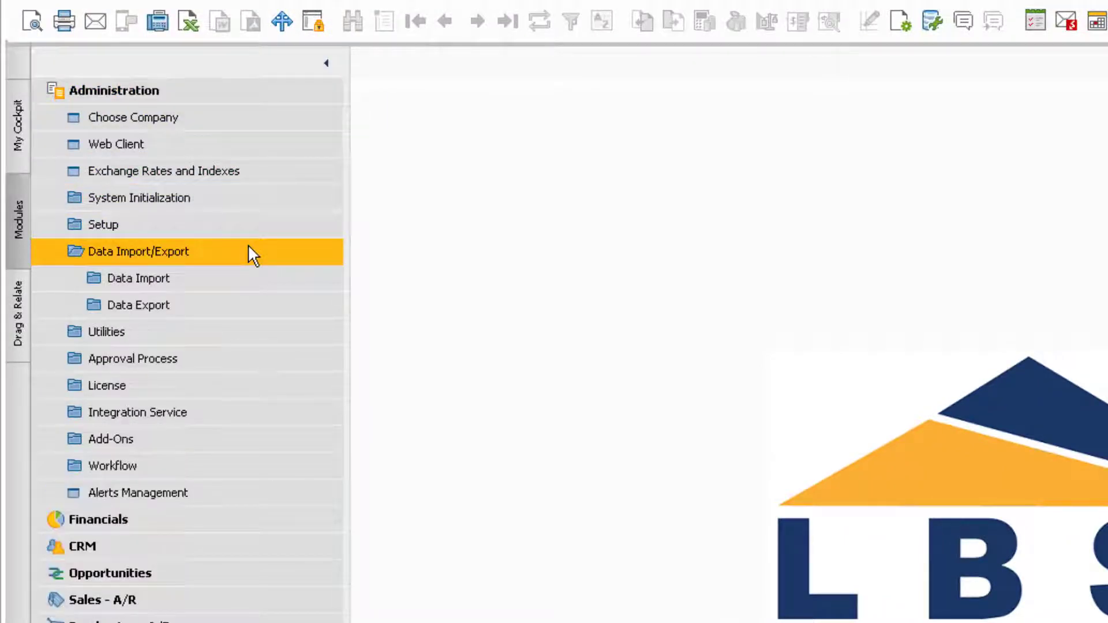
pyautogui.click(242, 280)
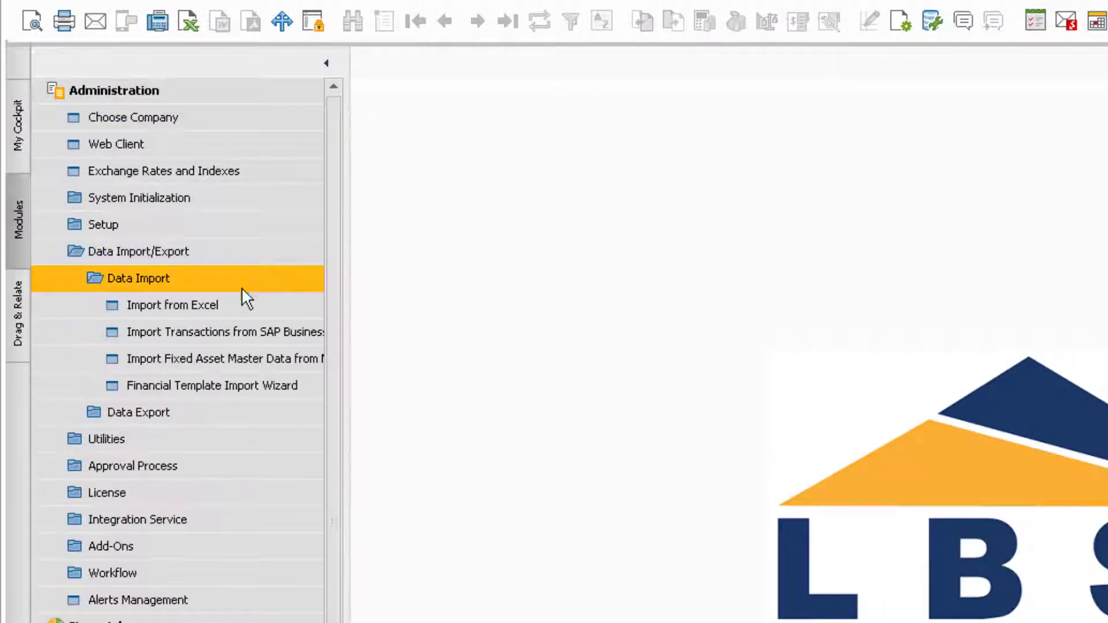
pyautogui.click(243, 302)
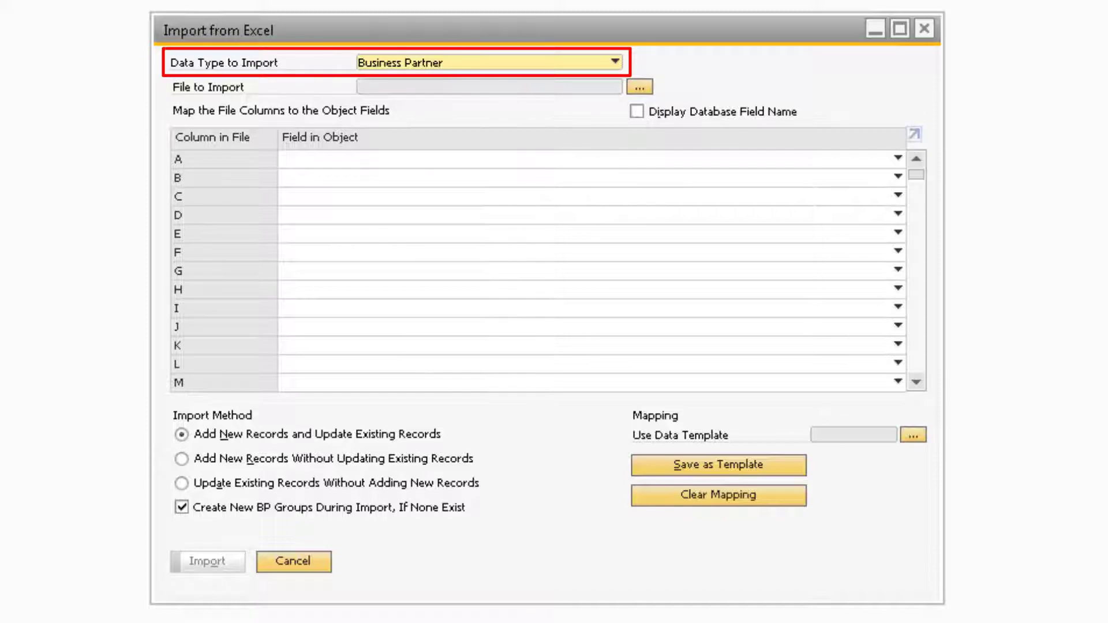
# Choose Price List as the data type to import.
pyautogui.click(570, 64)
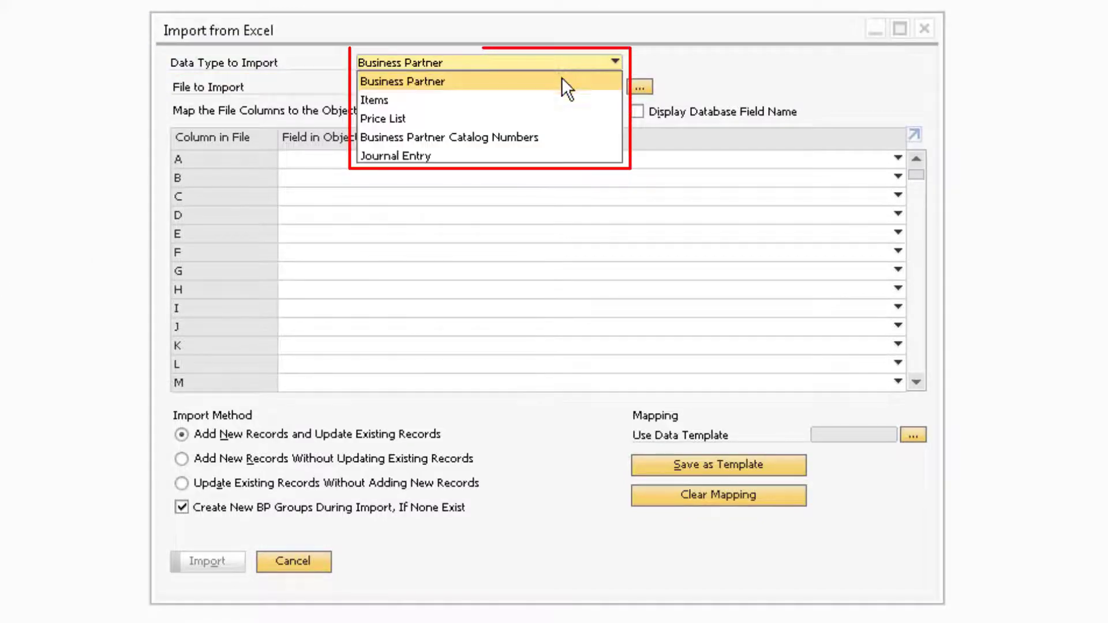
pyautogui.click(543, 113)
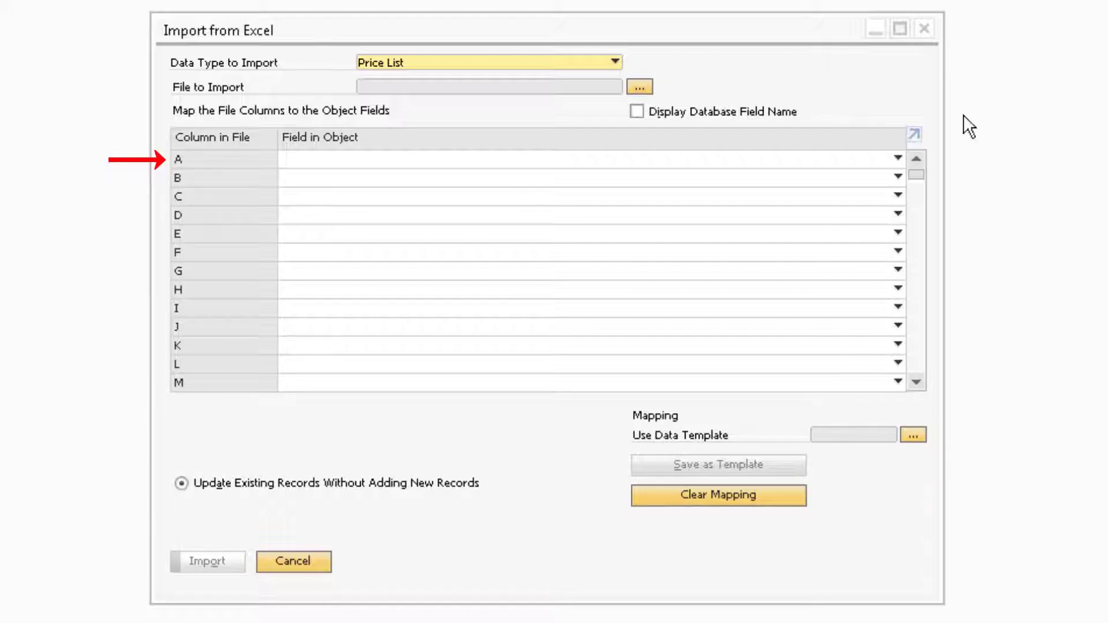
# Map file column A to Price List No. and column B to Item No.
pyautogui.click(825, 162)
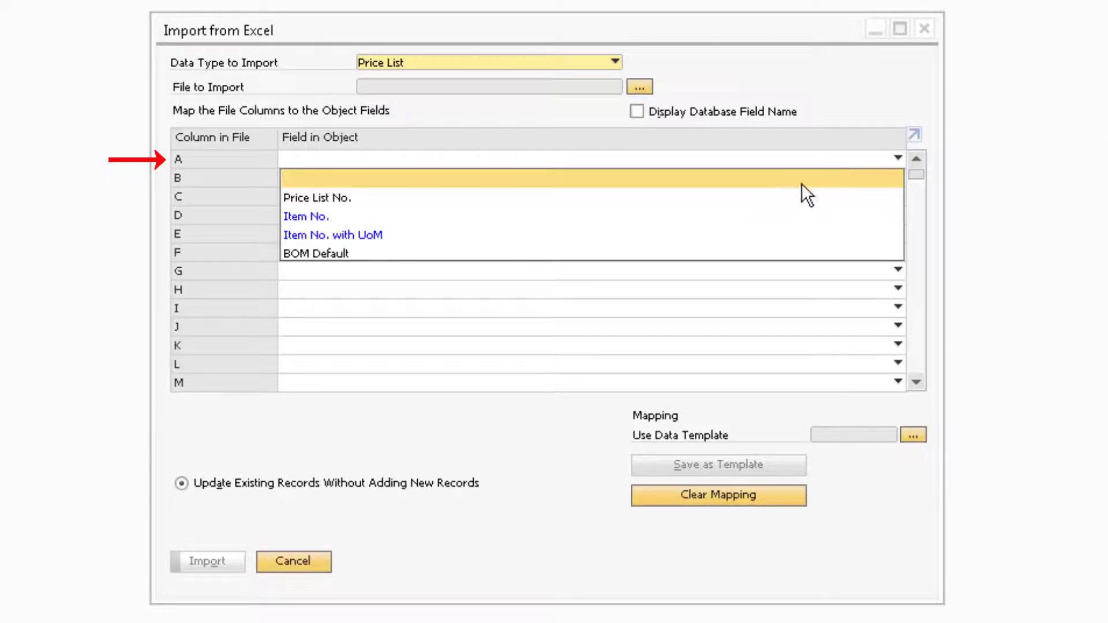
pyautogui.click(788, 196)
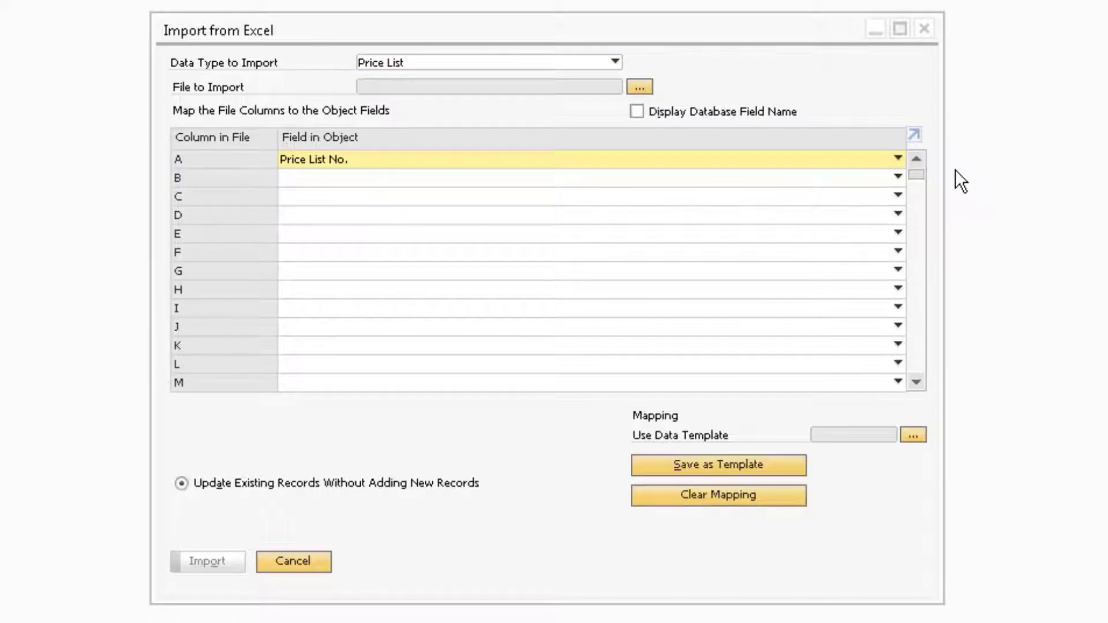
pyautogui.click(898, 177)
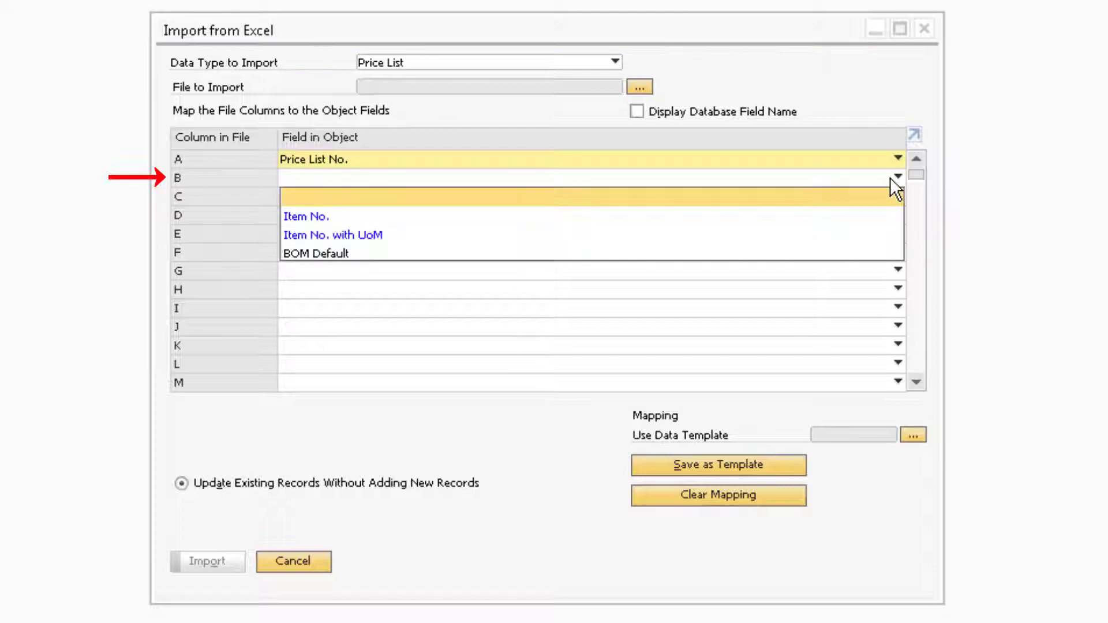
pyautogui.click(847, 216)
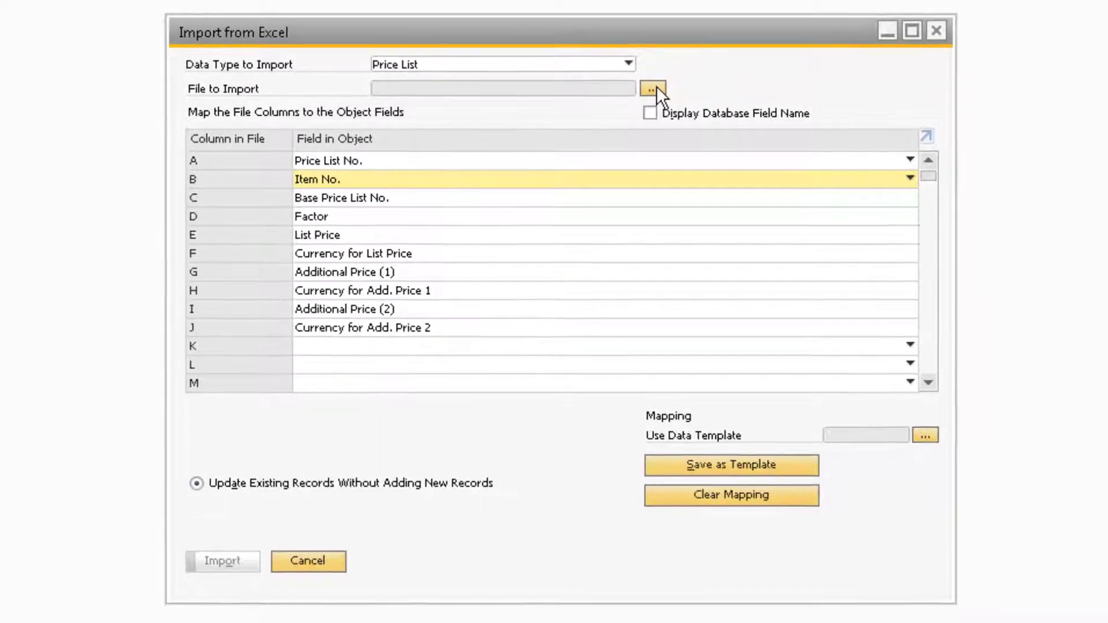
# Select the Price List Update text file on the Desktop as the file to import.
pyautogui.click(655, 89)
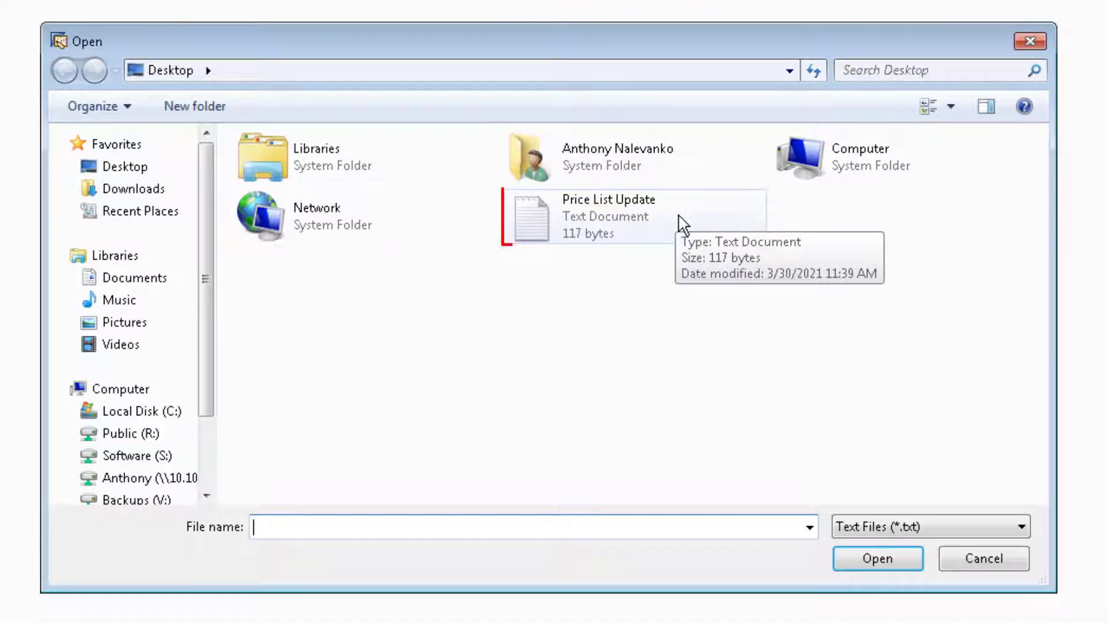
pyautogui.click(678, 216)
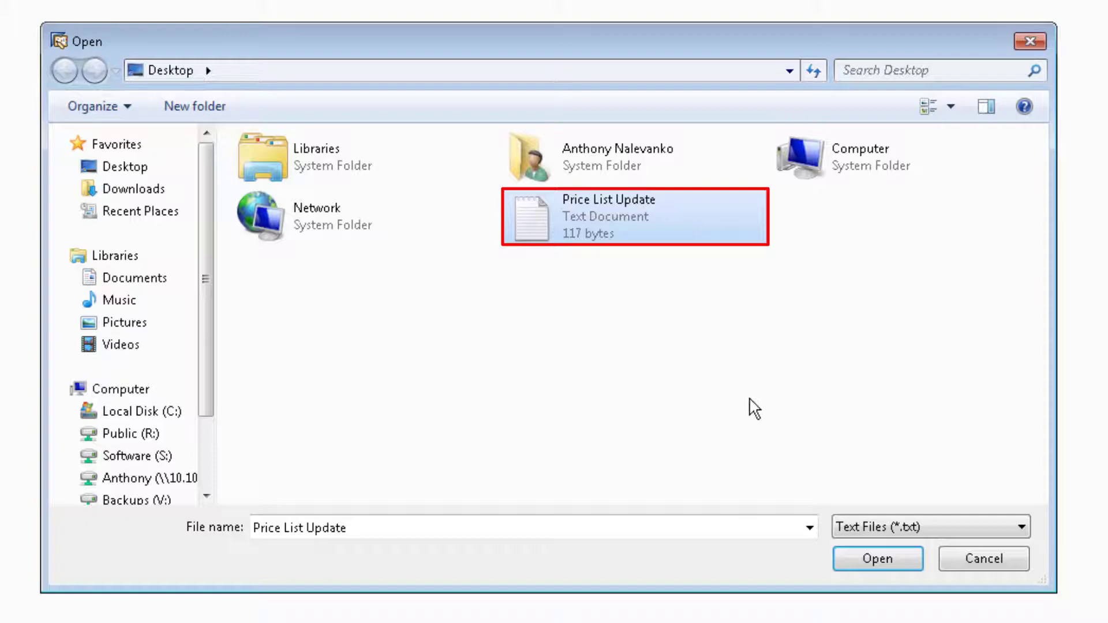
pyautogui.click(866, 560)
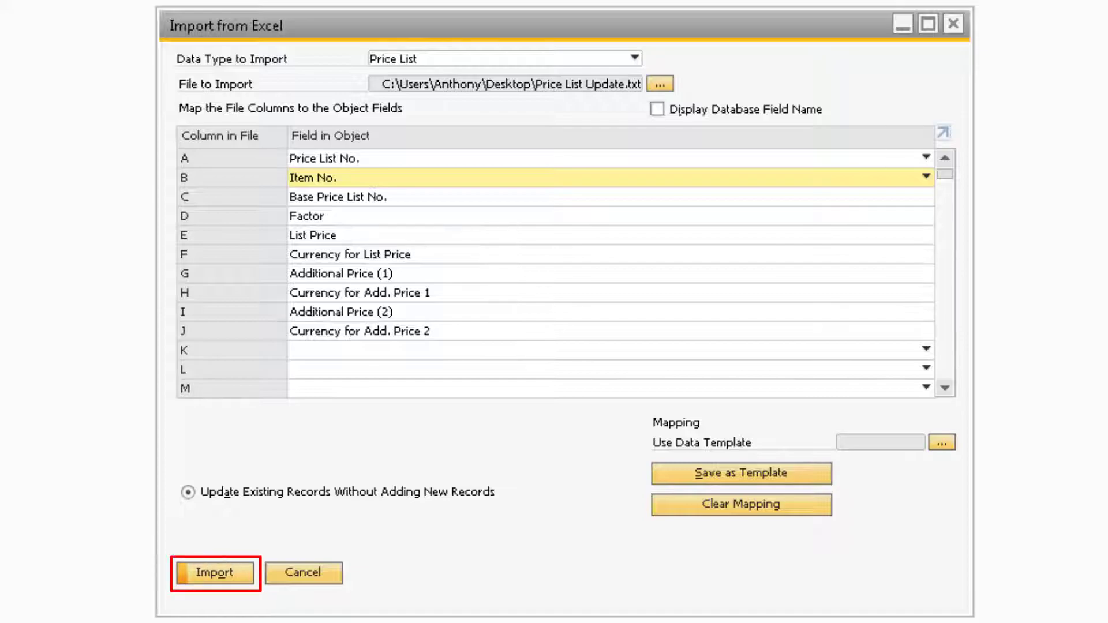
# Run the import so all six price list rows are updated.
pyautogui.click(232, 571)
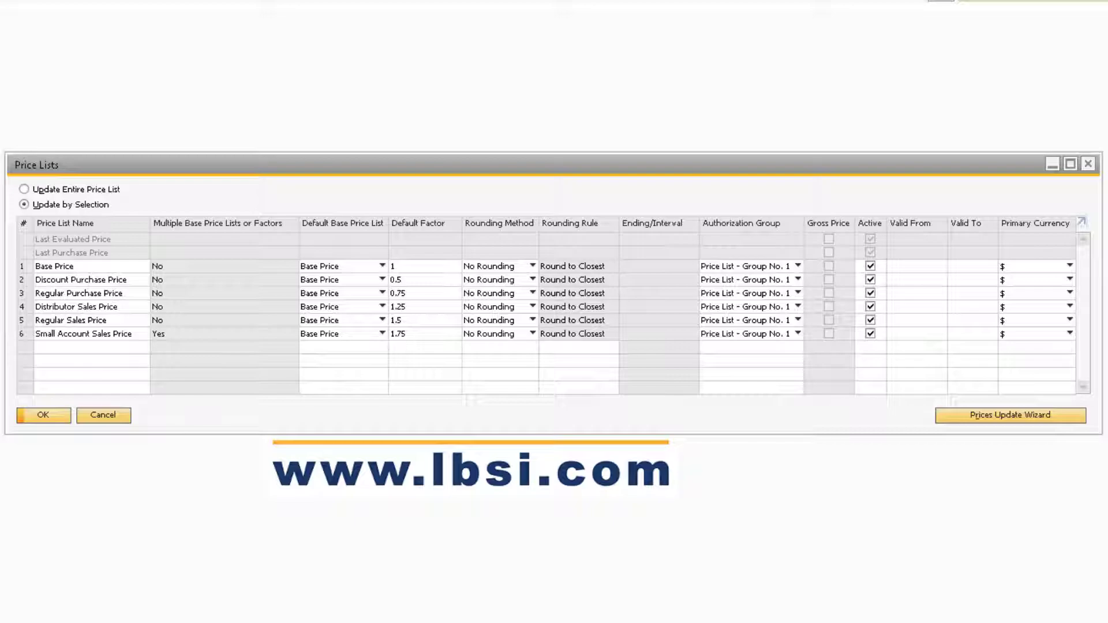
# Open the Small Account Sales Price list, accepting the default item selection criteria.
pyautogui.doubleClick(22, 334)
pyautogui.click(387, 383)
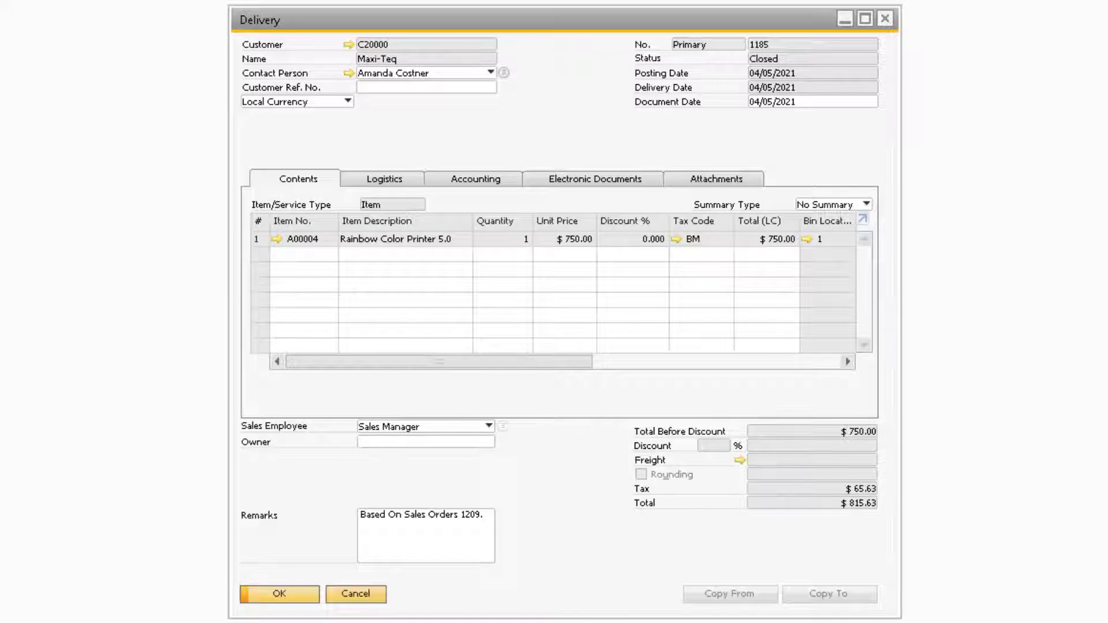
# Open Delivery 1185's base Sales Order 1209 and its target A/R invoice 1117.
pyautogui.rightClick(520, 116)
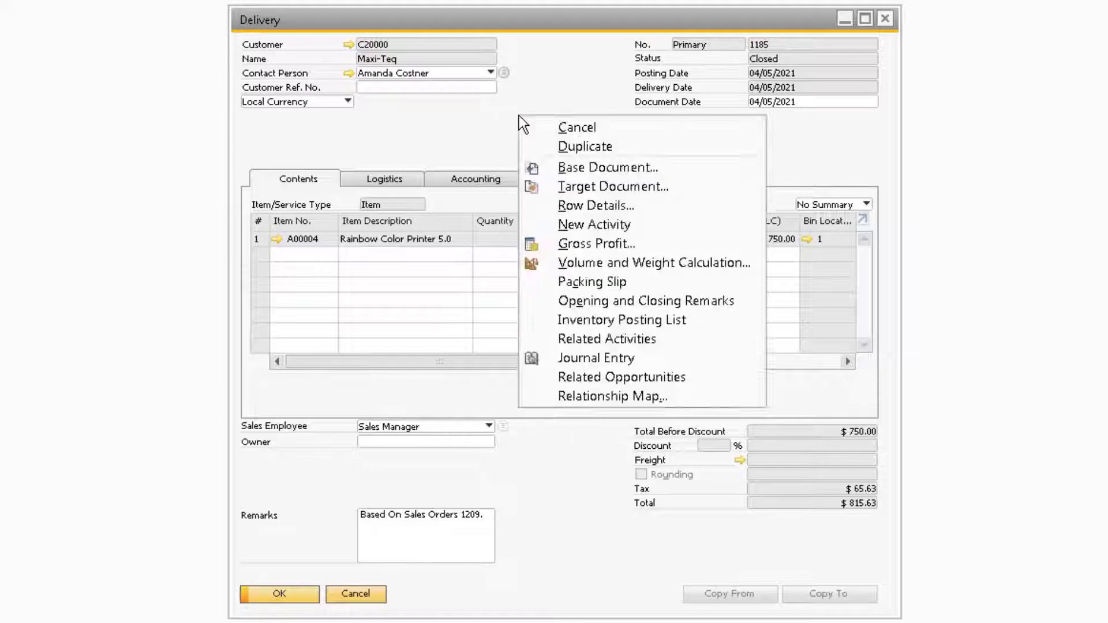
pyautogui.click(668, 173)
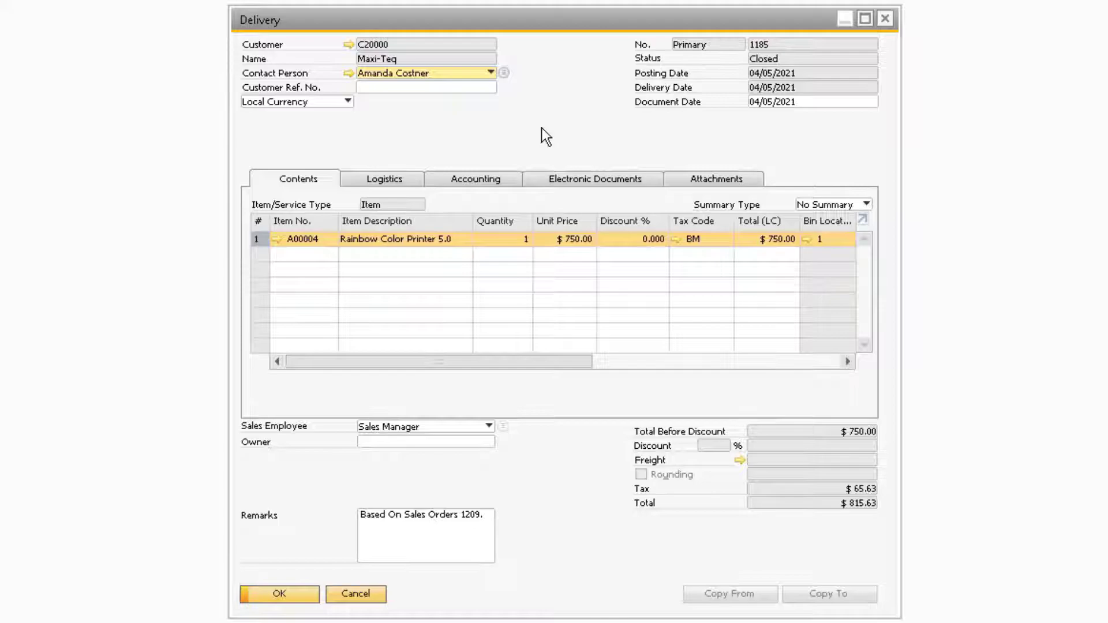
pyautogui.rightClick(542, 128)
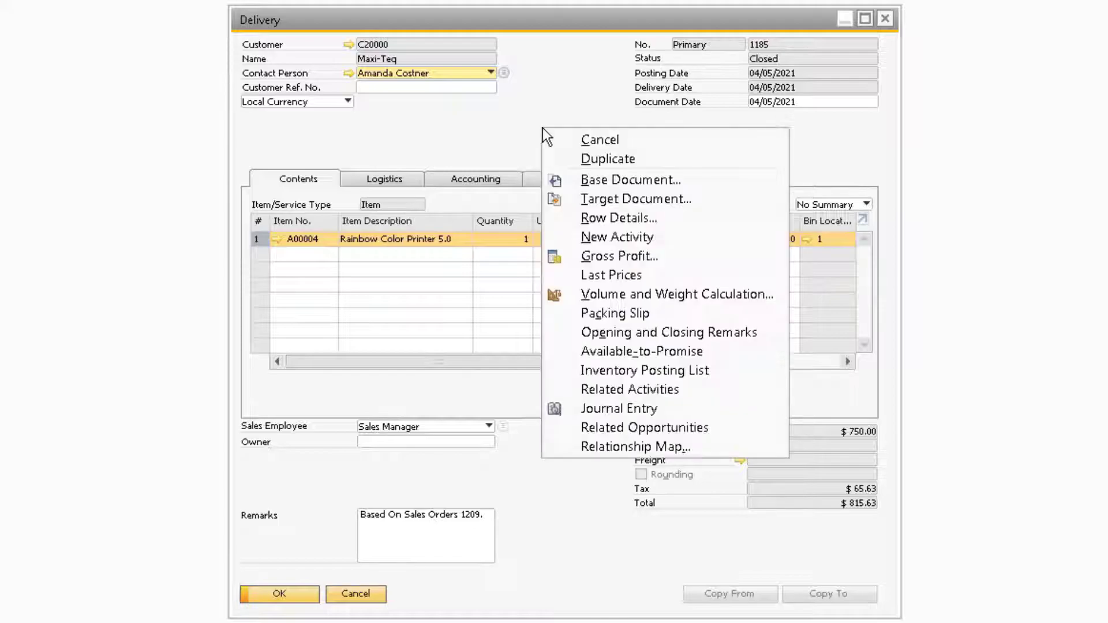
pyautogui.click(712, 198)
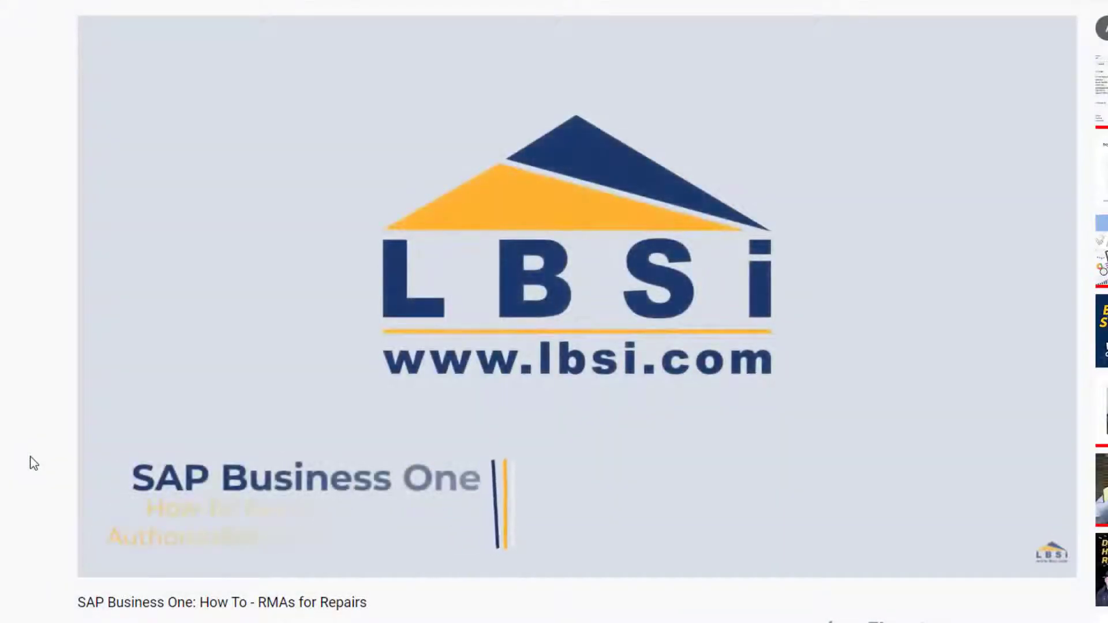
# Subscribe to LBSi with the bell set to All, and like the RMAs for Repairs video.
pyautogui.scroll(-4, 33, 463)
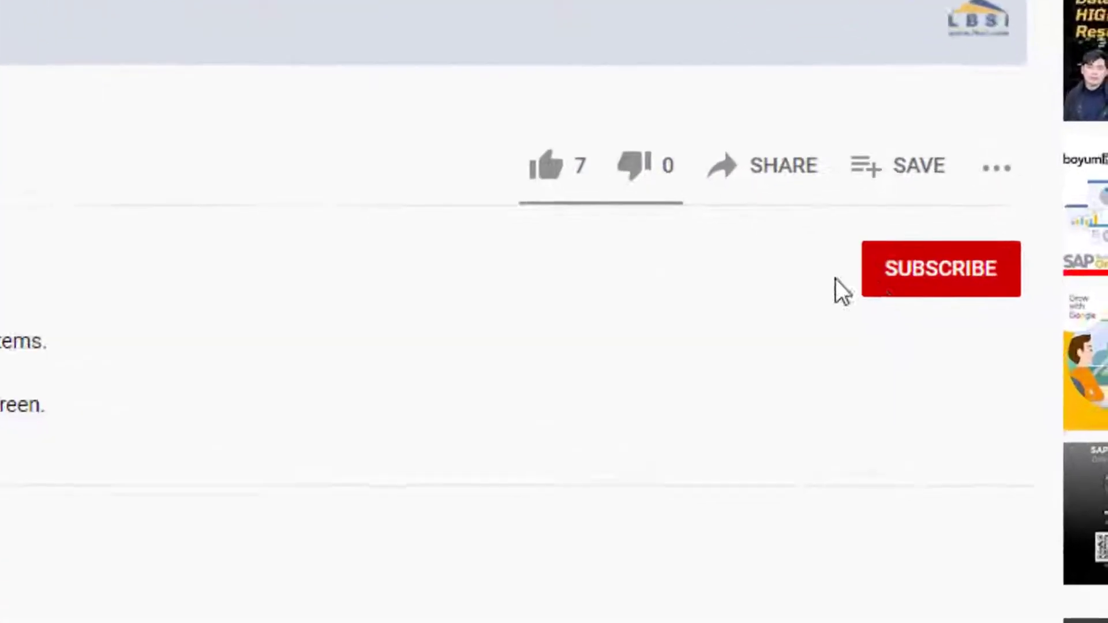
pyautogui.click(904, 280)
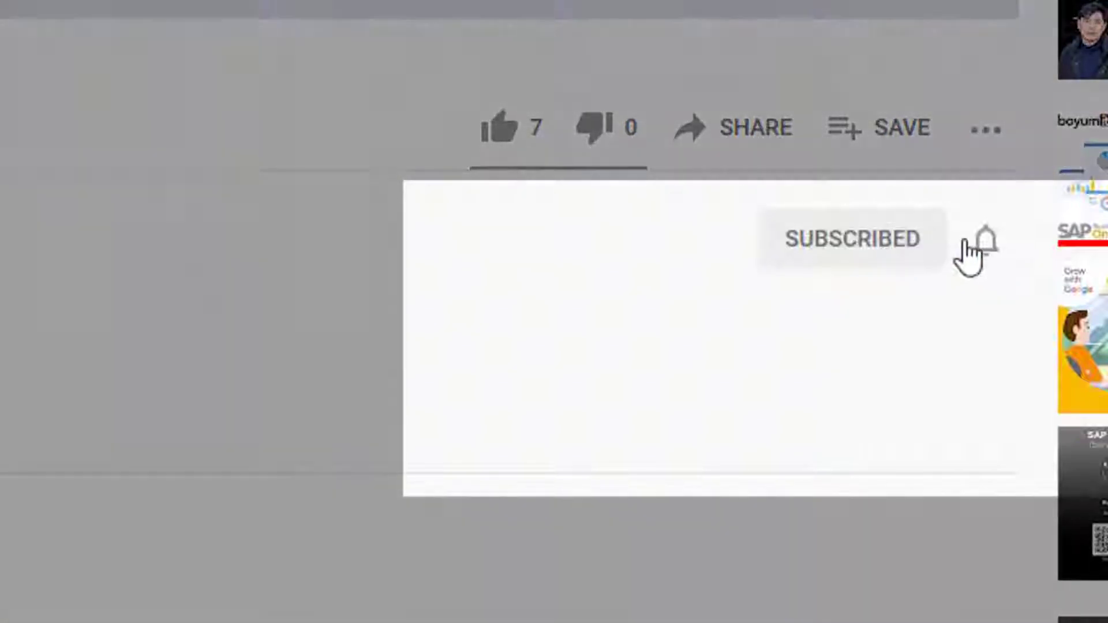
pyautogui.click(1000, 278)
pyautogui.click(1021, 309)
pyautogui.click(499, 127)
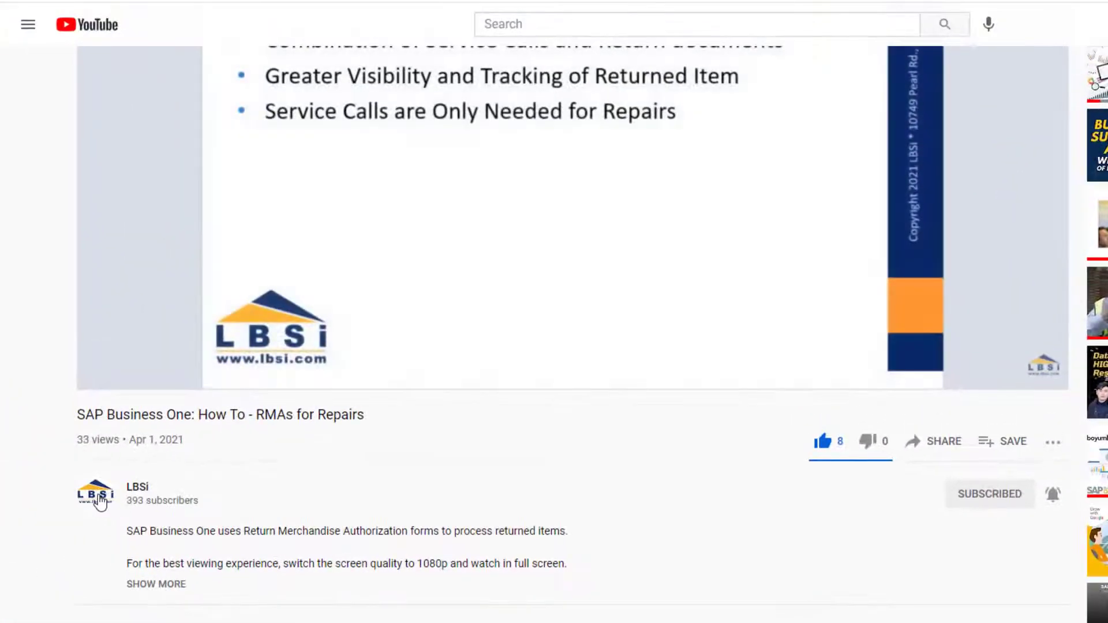
# Browse the next set of LBSi channel uploads, then go to the LBSi contact page.
pyautogui.click(95, 491)
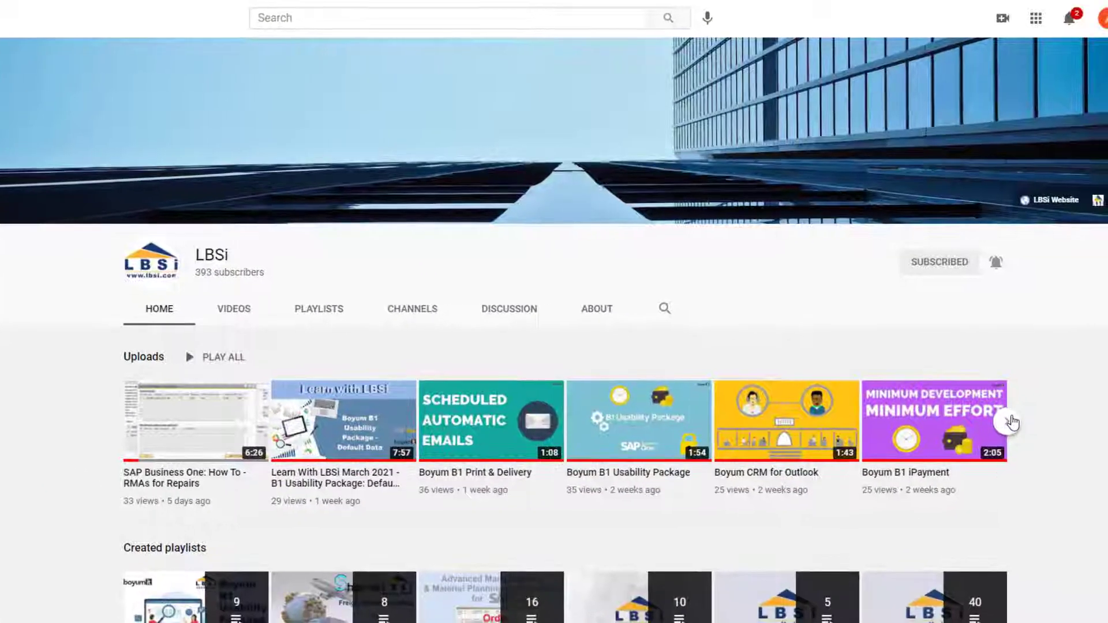
pyautogui.click(1010, 422)
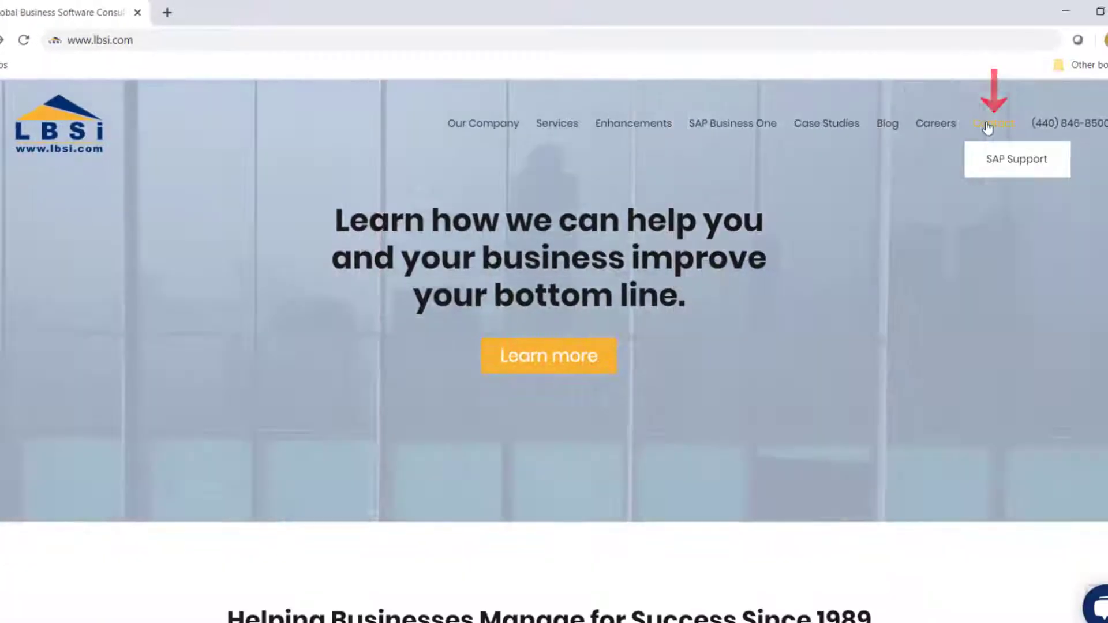
pyautogui.click(988, 129)
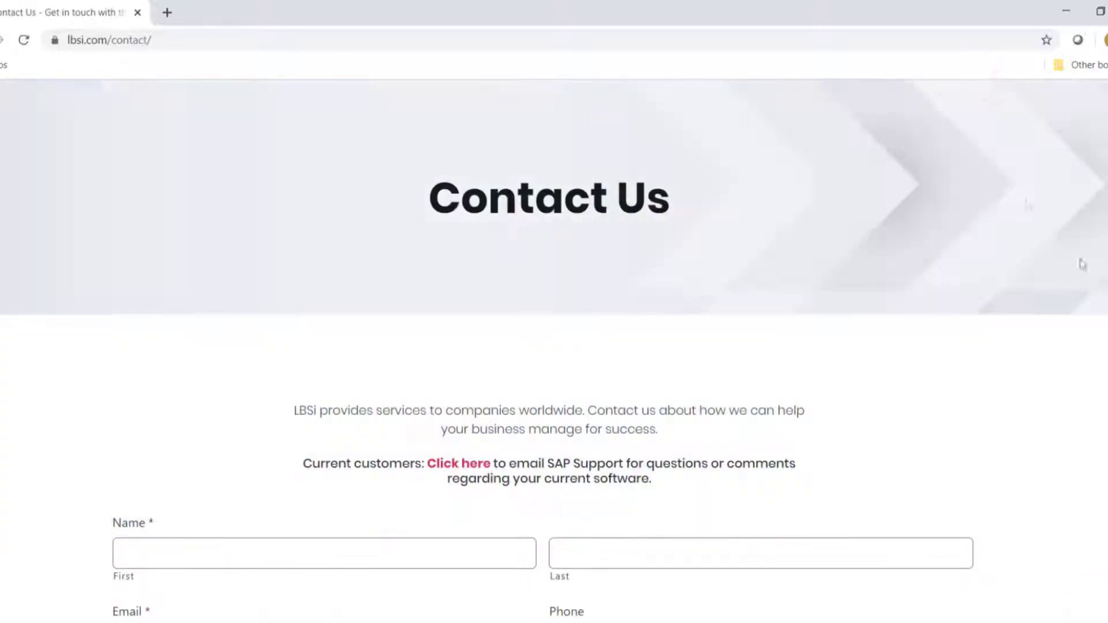
pyautogui.scroll(-4, 554, 312)
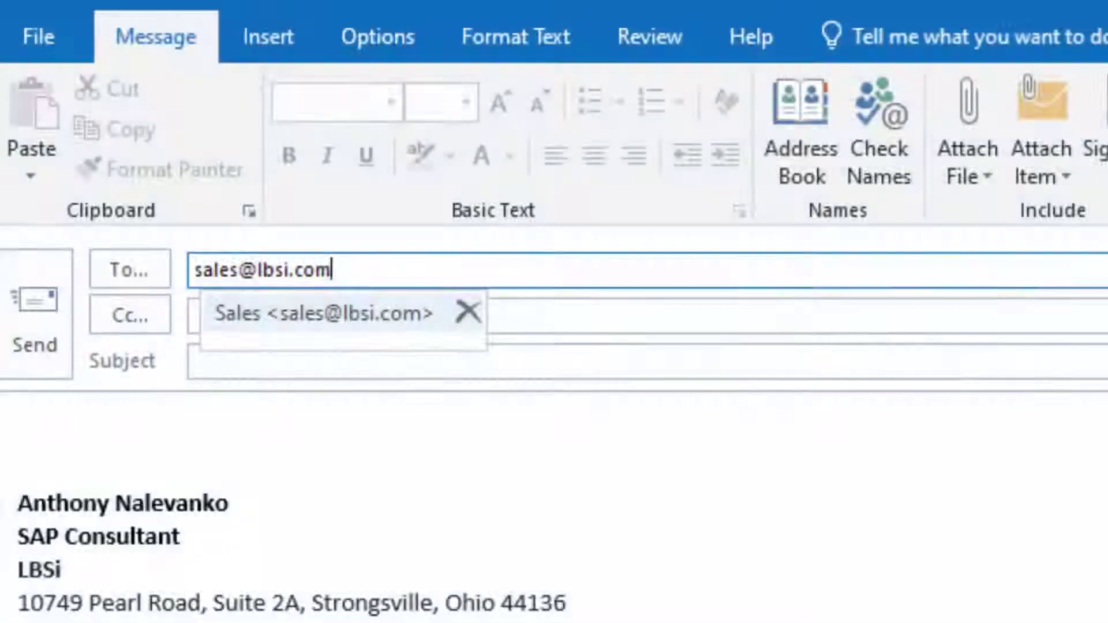